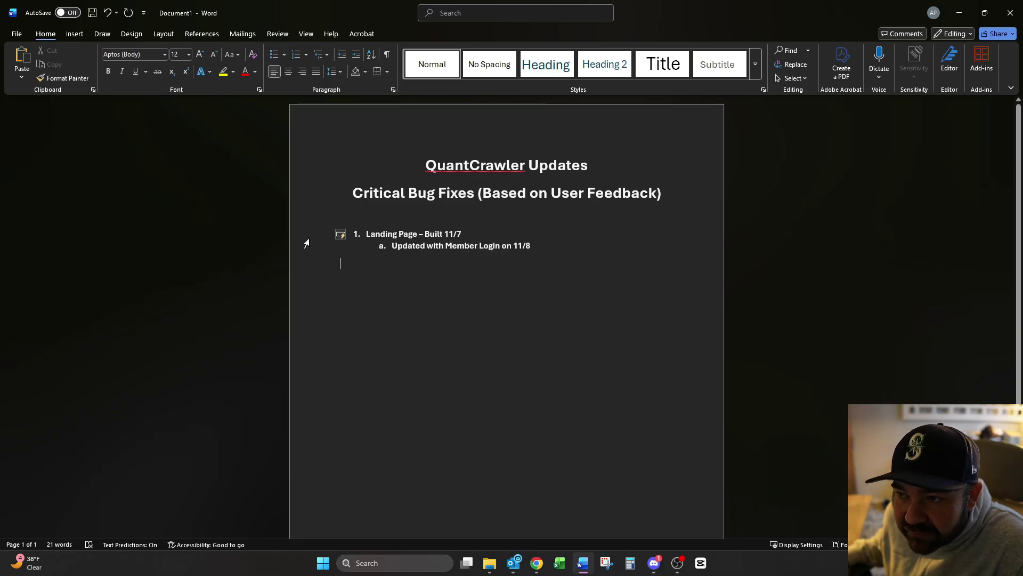
pyautogui.hotkey('alt', 'Tab')
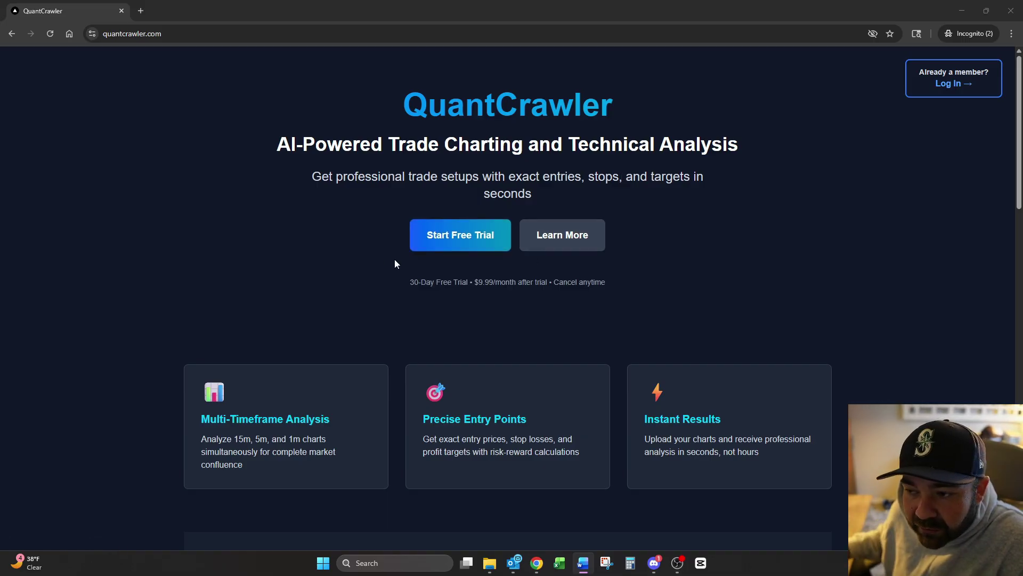
pyautogui.click(965, 81)
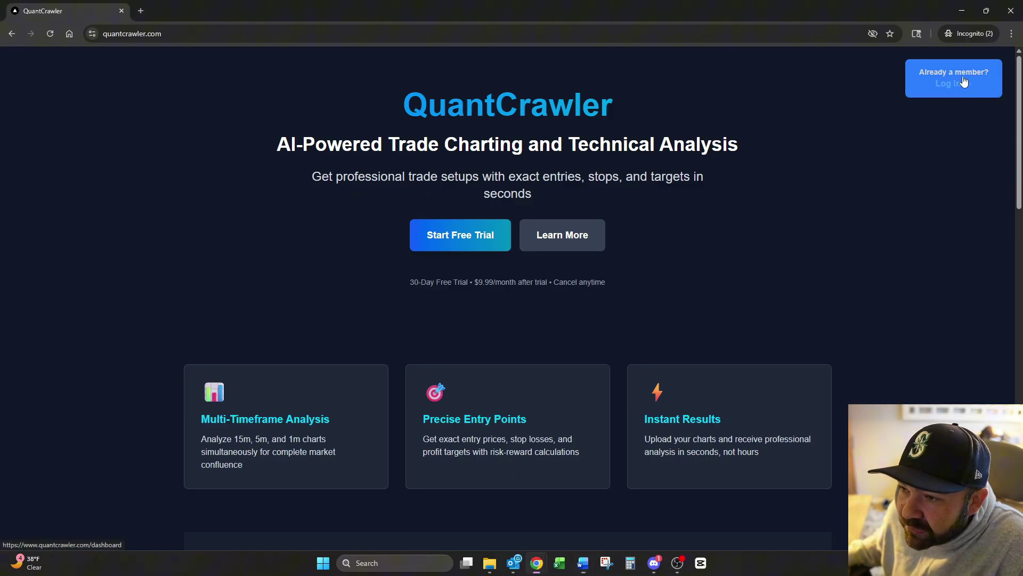
pyautogui.click(964, 81)
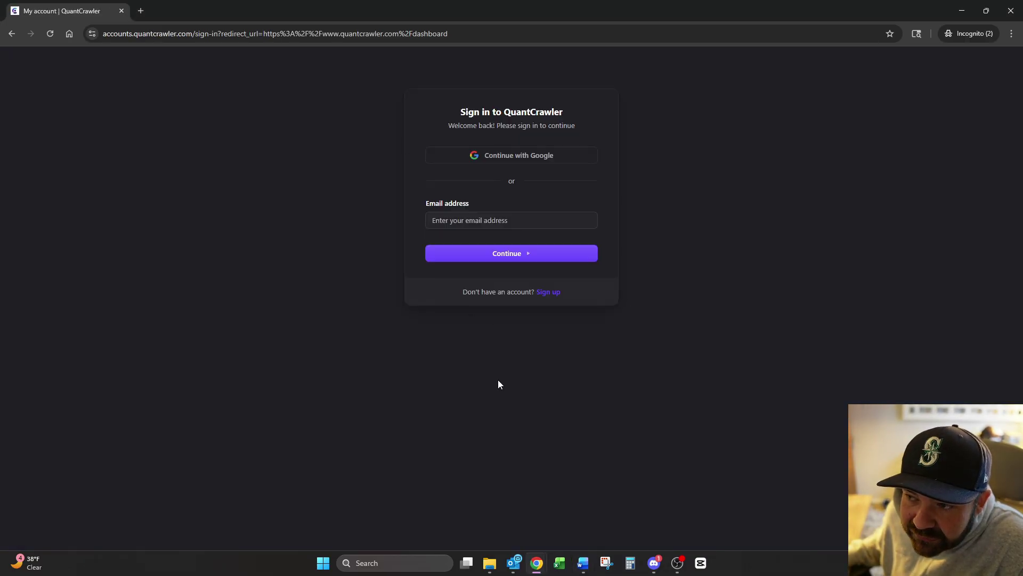
pyautogui.hotkey('alt', 'Left')
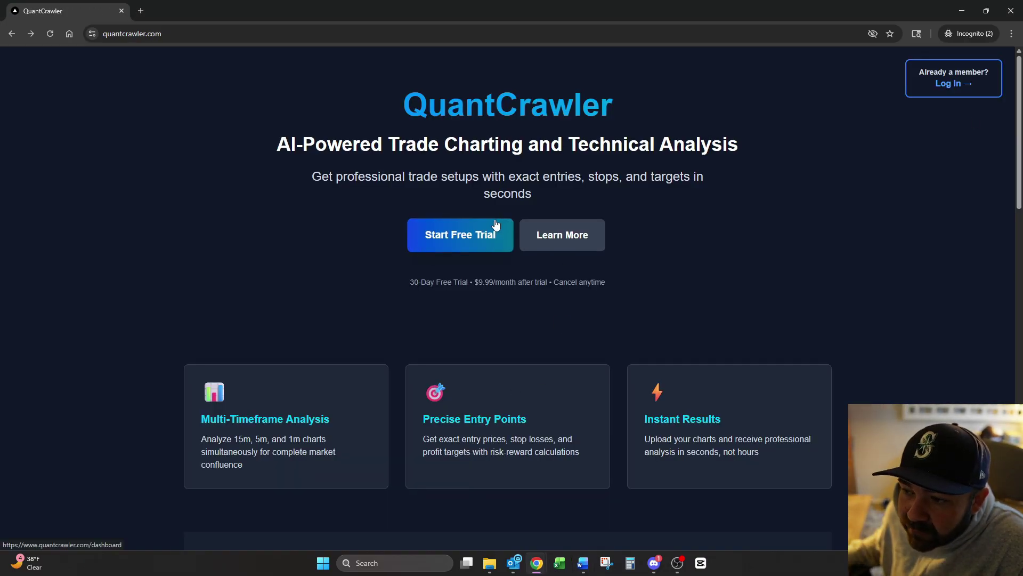
pyautogui.hotkey('alt', 'Right')
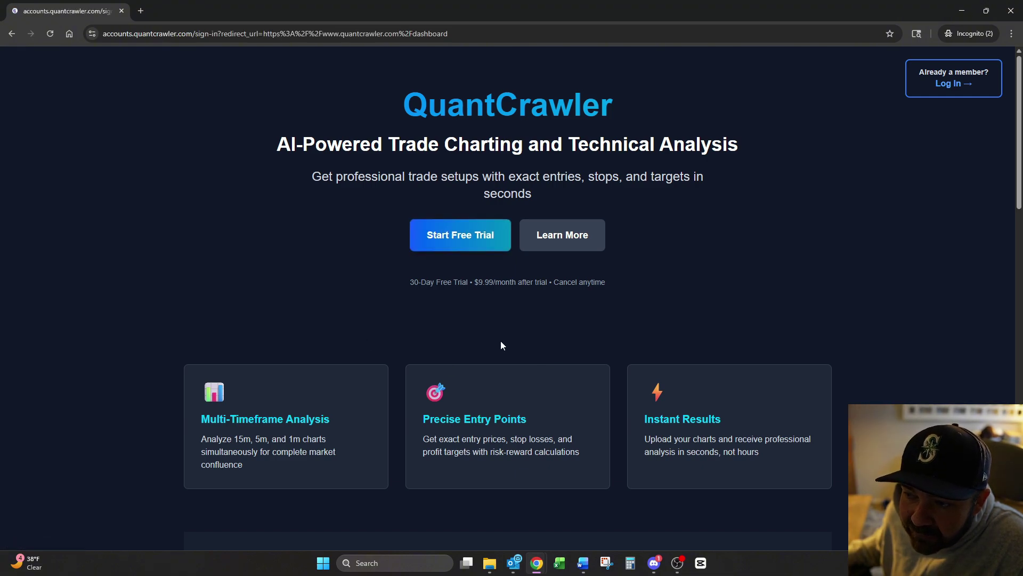
pyautogui.hotkey('alt', 'Left')
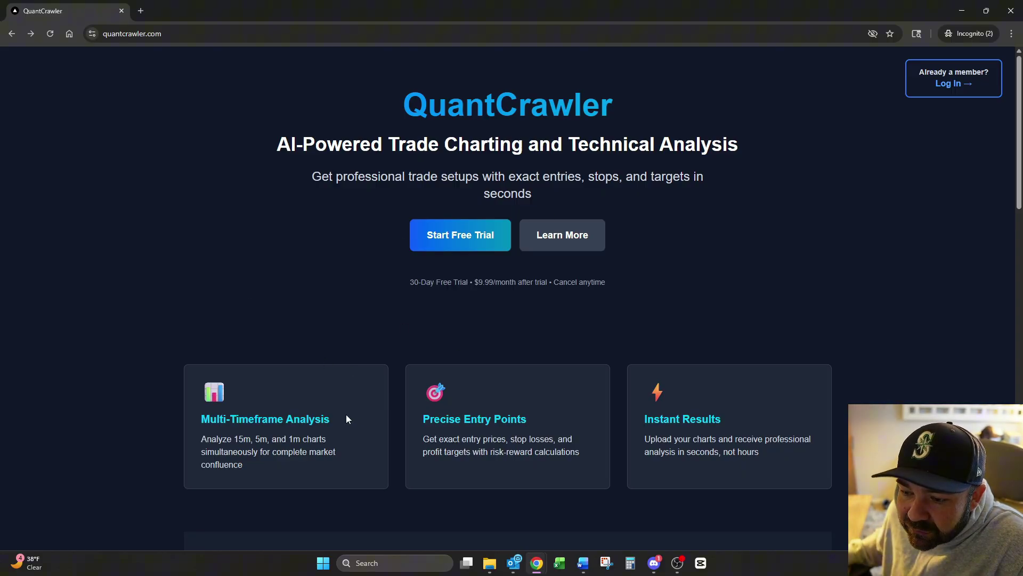
pyautogui.click(540, 225)
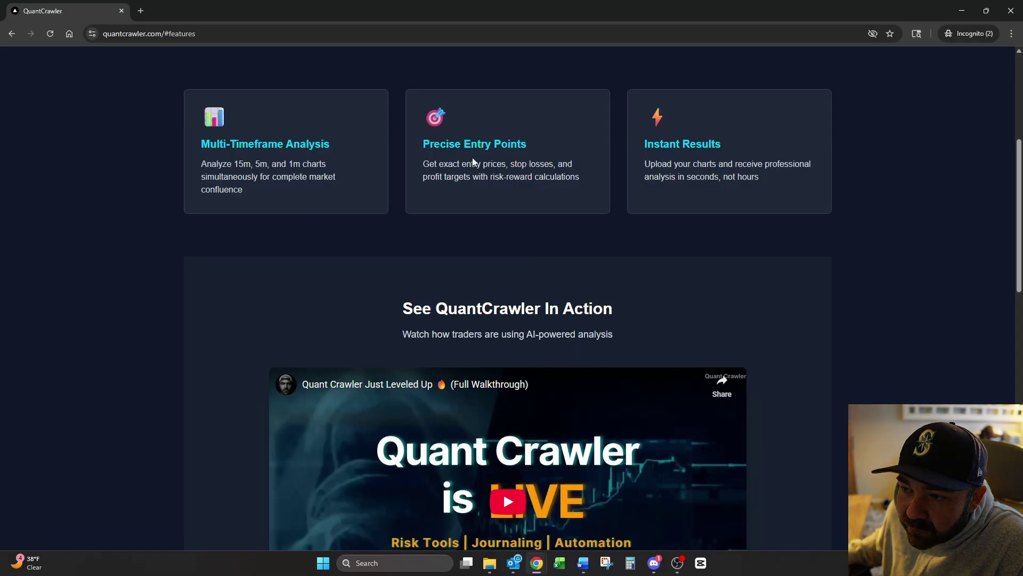
pyautogui.scroll(-3, 553, 229)
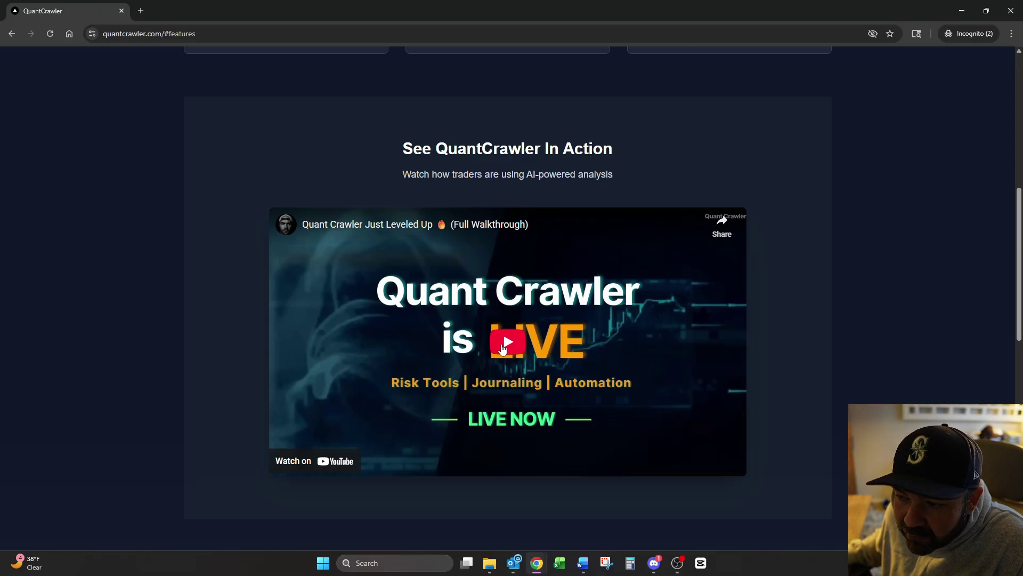
pyautogui.scroll(-10, 507, 341)
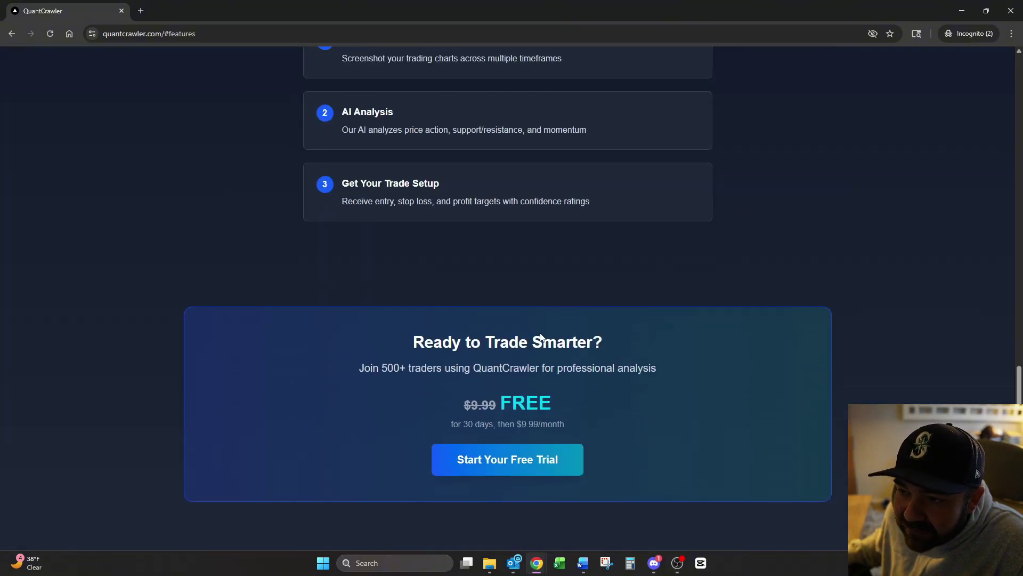
pyautogui.scroll(4, 618, 137)
pyautogui.scroll(-5, 531, 233)
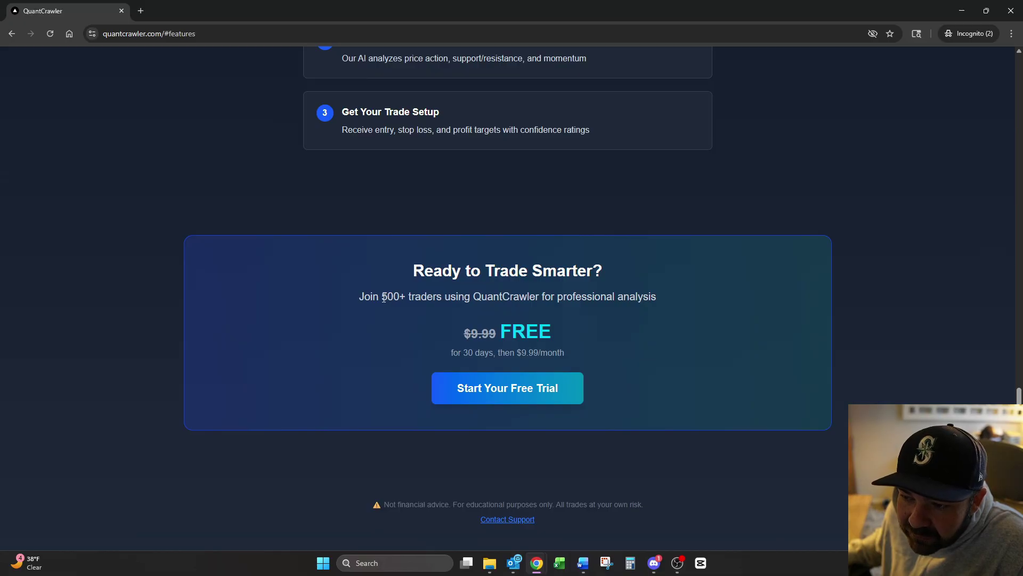
pyautogui.moveTo(382, 297); pyautogui.dragTo(406, 296)
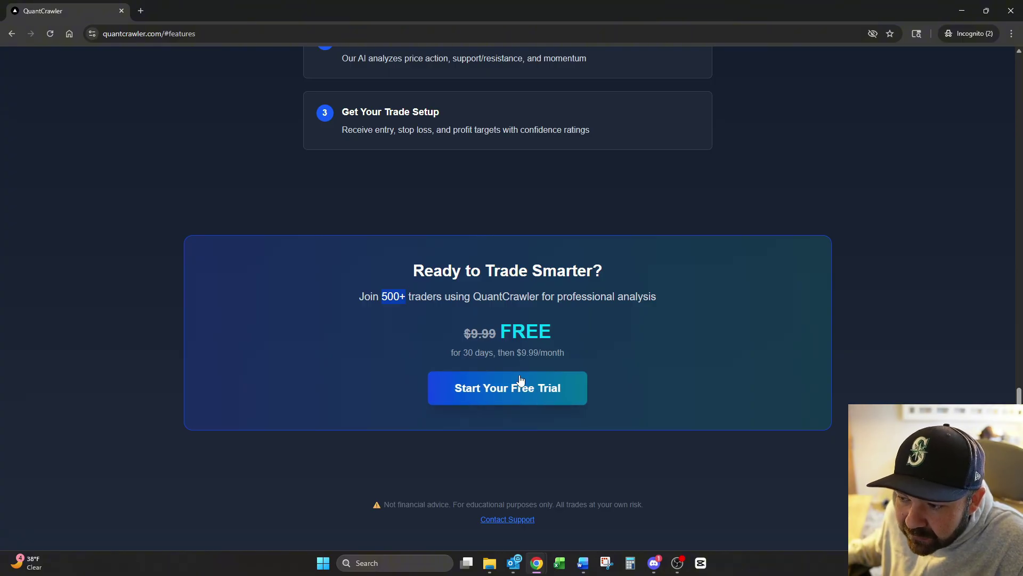
pyautogui.click(504, 393)
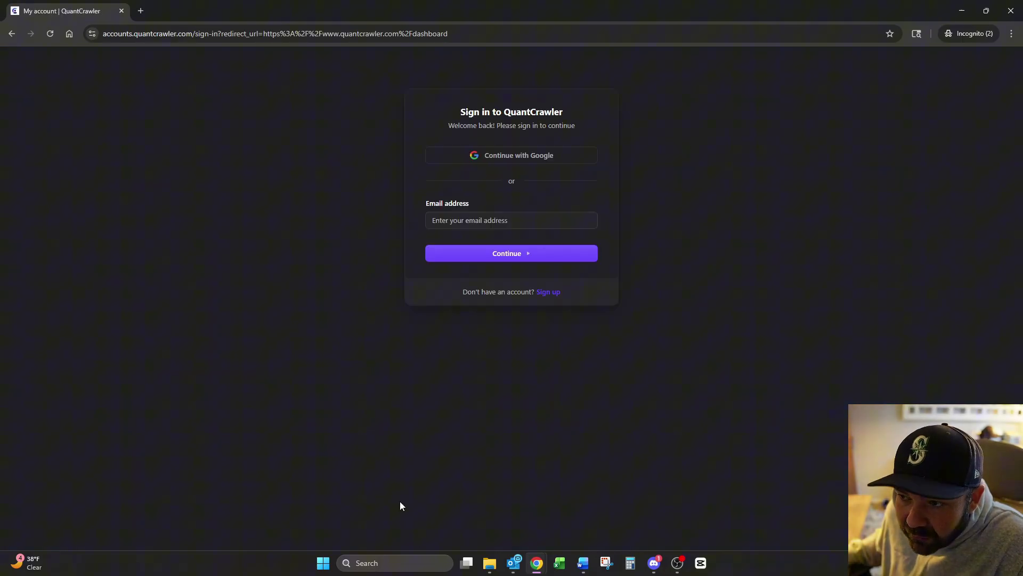
pyautogui.hotkey('alt', 'Left')
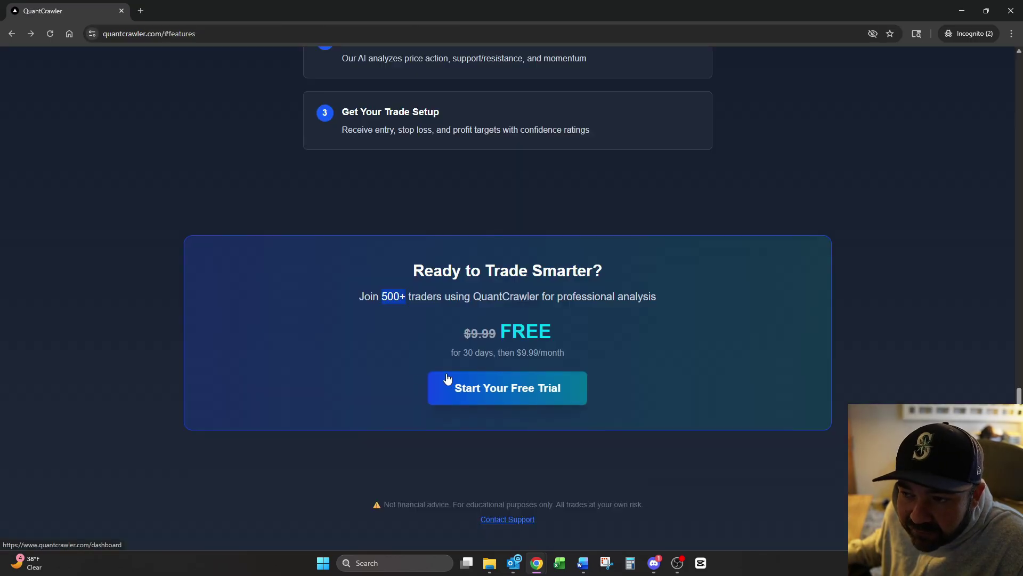
pyautogui.scroll(5, 532, 405)
pyautogui.scroll(15, 559, 408)
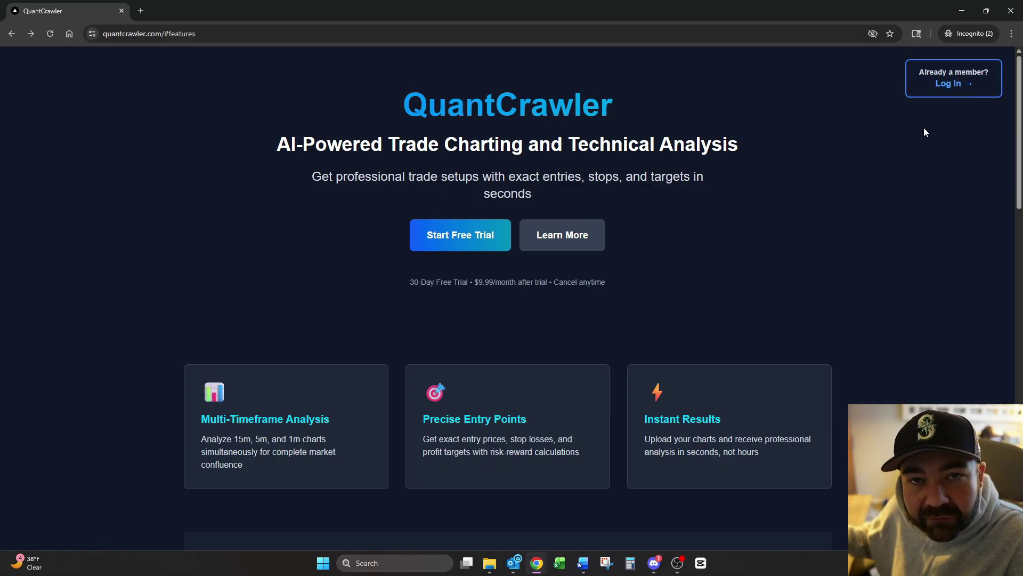
# Back in Word, write item 2, Structure-Based vs Fixed R:R Choice, with four Option 1/Option 2 bullets
pyautogui.hotkey('alt', 'Tab')
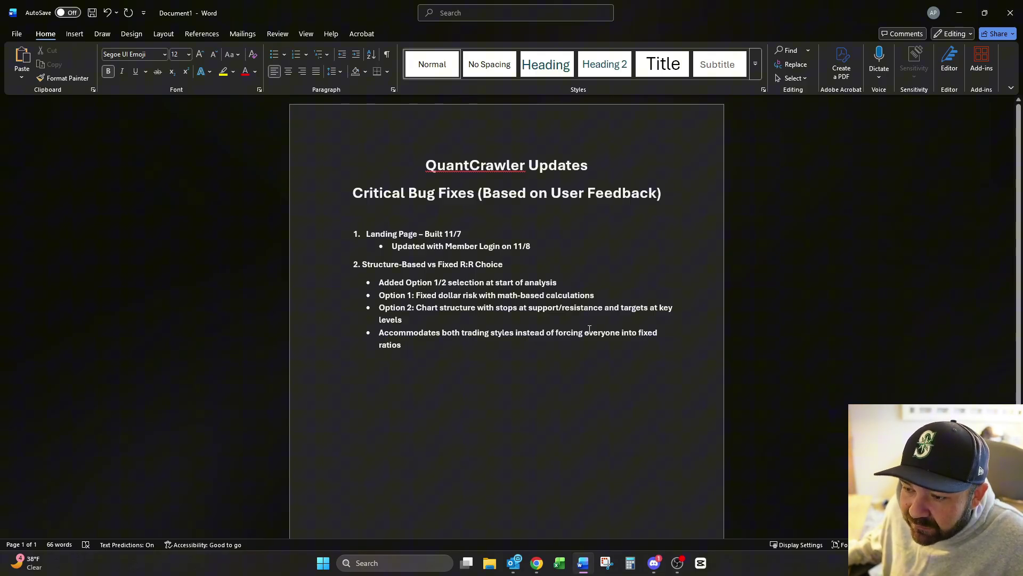
# Reply '1 and $200' in the QuantCrawler chat to pick Fixed Dollar Risk and start analyzing
pyautogui.click(959, 12)
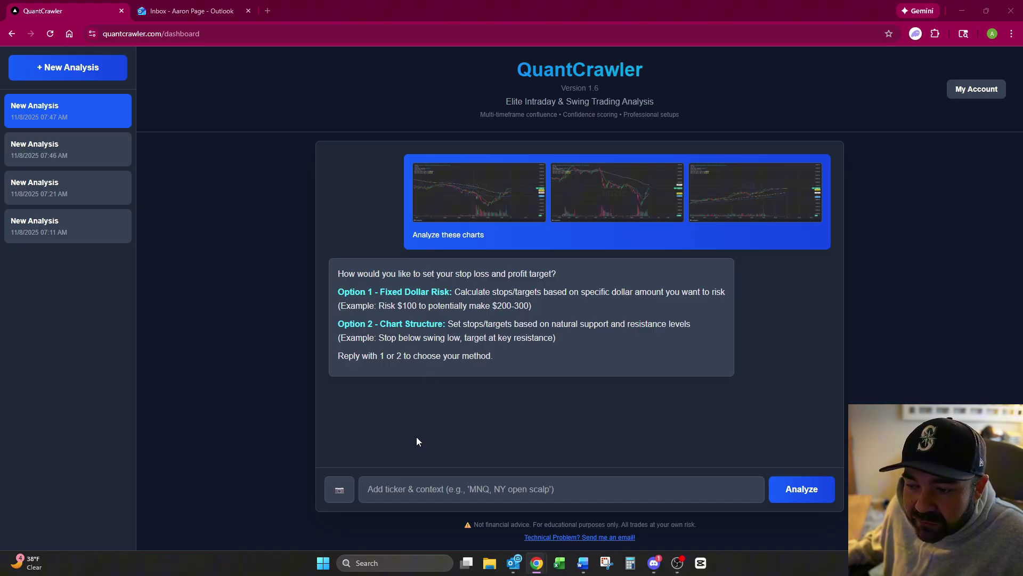
pyautogui.click(432, 486)
pyautogui.write('1')
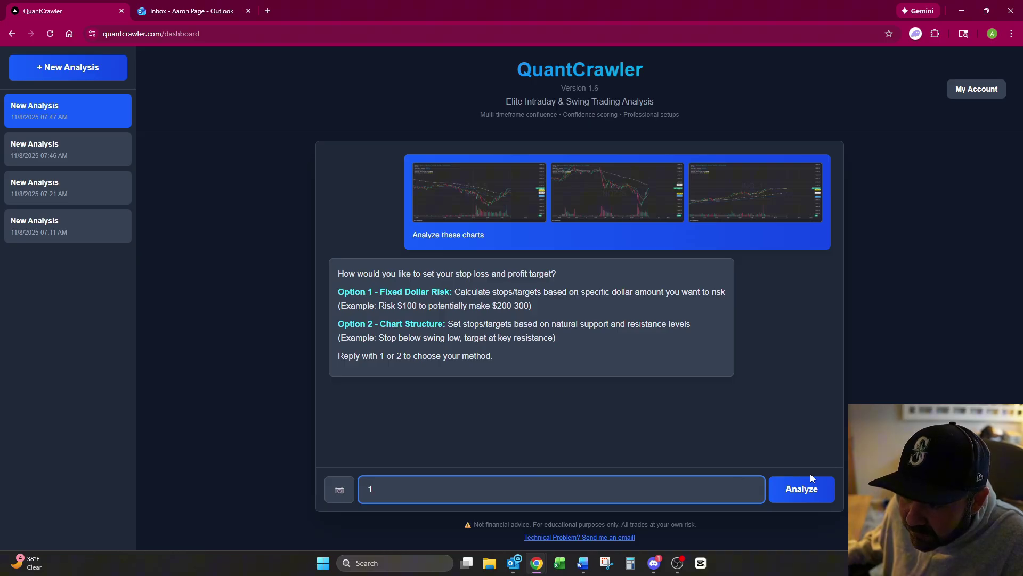
pyautogui.write(' and $200')
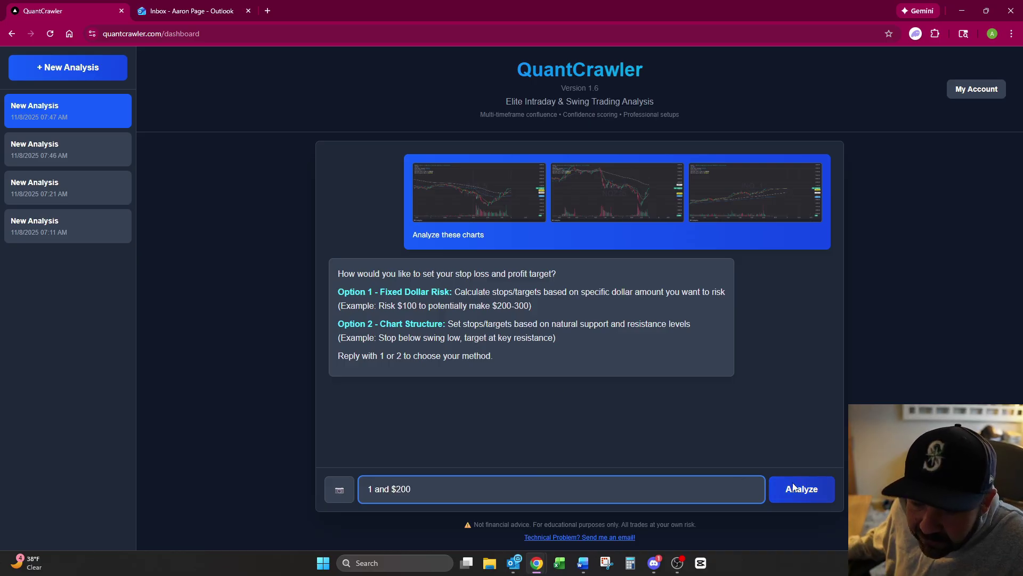
pyautogui.click(806, 493)
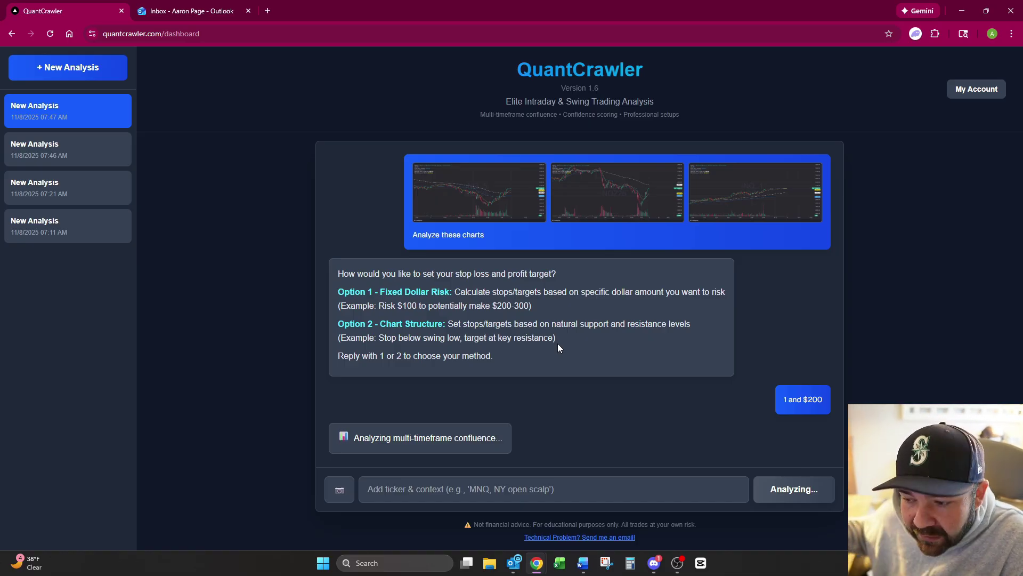
# In Word, write item 3, Entry Point Validation, with four bullets on current price versus entry recommendation
pyautogui.hotkey('alt', 'Tab')
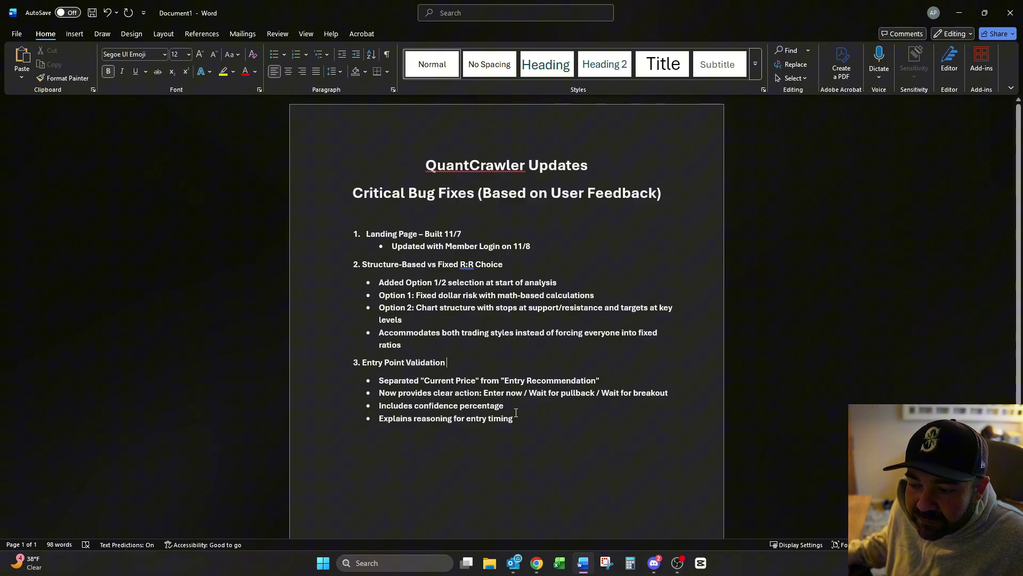
# Scroll to the NQ trade setup and check the LONG enter-now entry at 25226.75, 75% confidence
pyautogui.hotkey('alt', 'Tab')
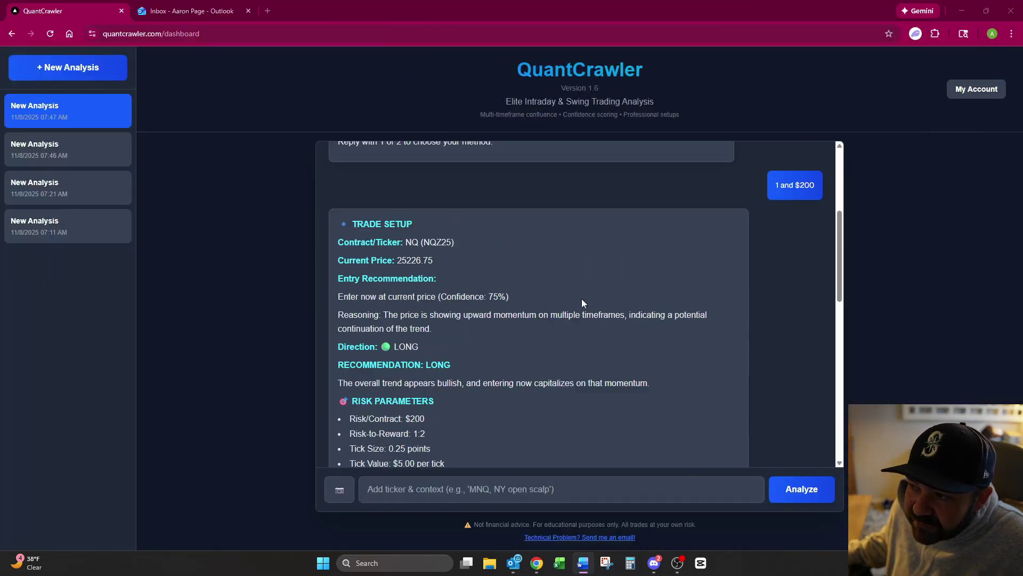
pyautogui.scroll(3, 430, 203)
pyautogui.scroll(-3, 405, 261)
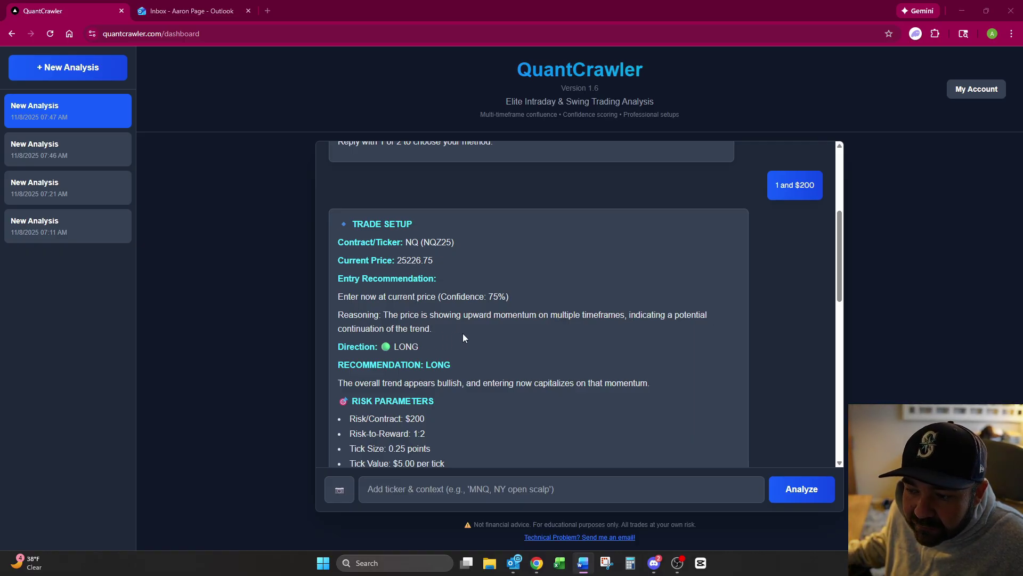
pyautogui.scroll(-1, 464, 338)
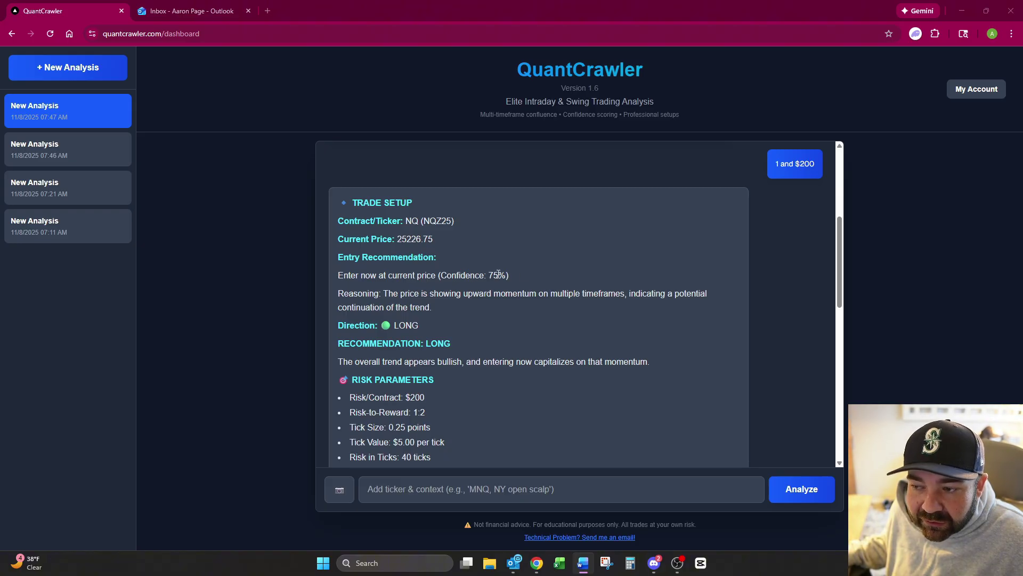
pyautogui.moveTo(339, 275); pyautogui.dragTo(504, 272)
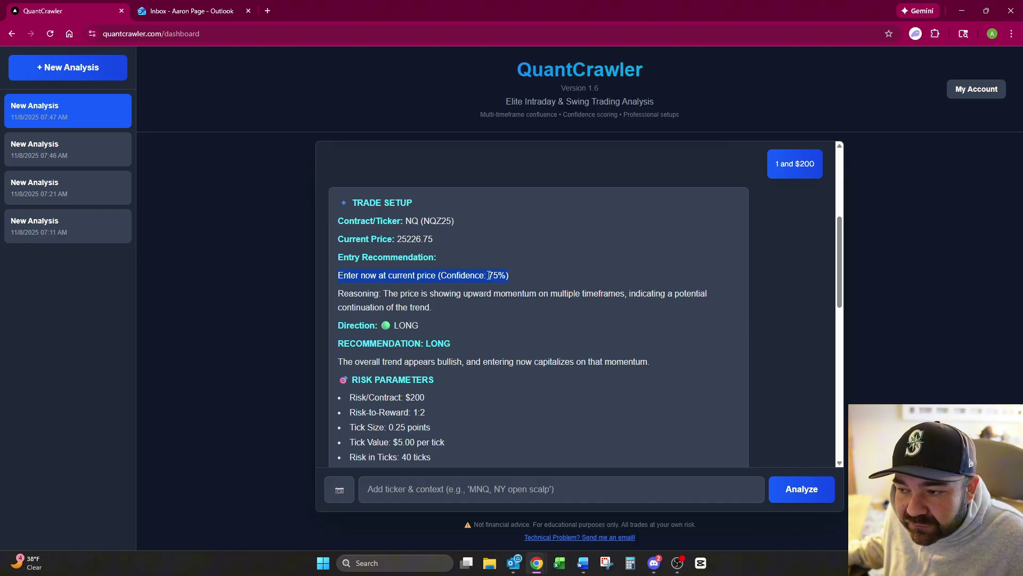
pyautogui.click(489, 276)
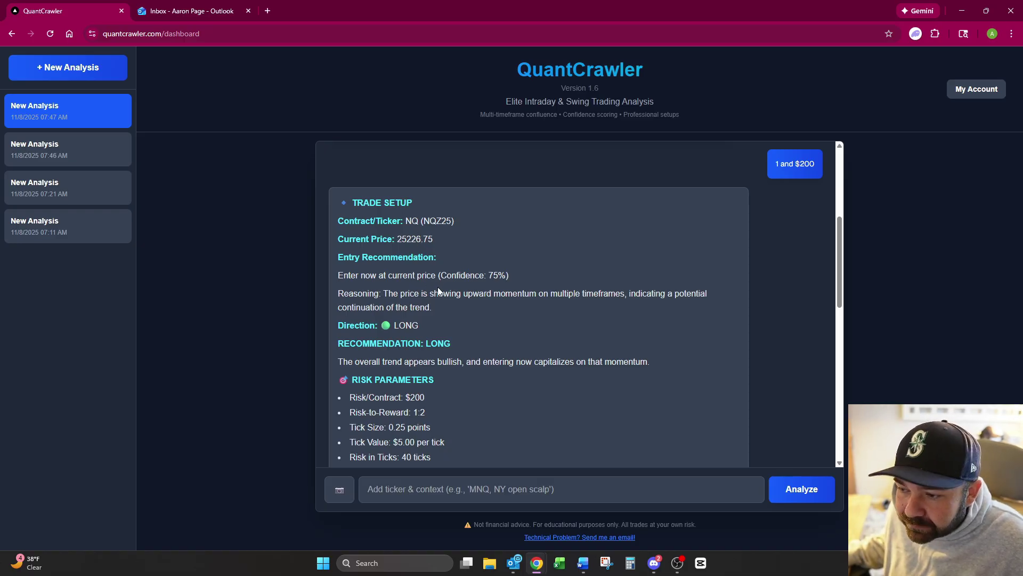
# Paste the Price Reading Accuracy section with its three bullets below the tick value fixes
pyautogui.hotkey('alt', 'Tab')
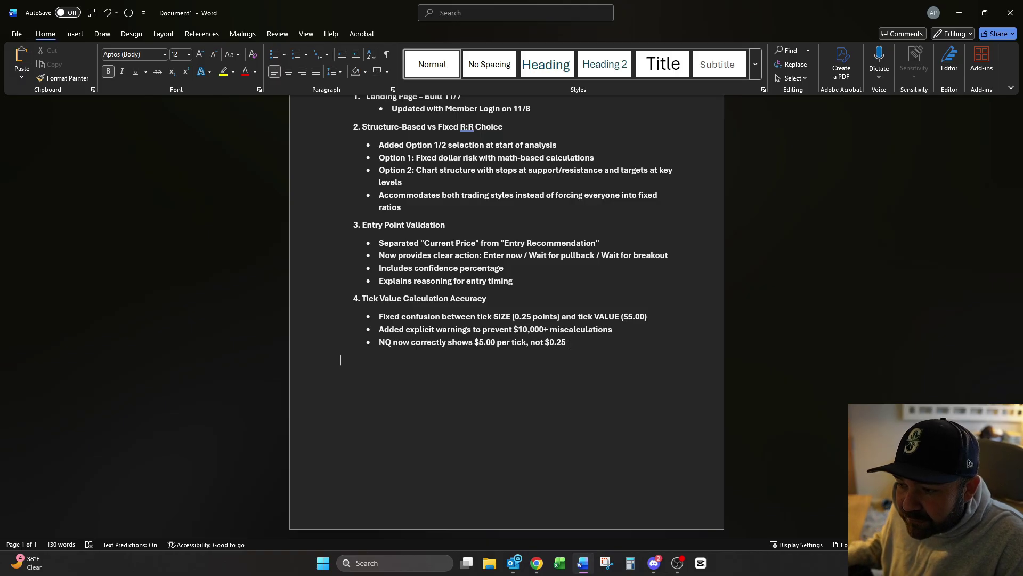
pyautogui.write('5. Price Reading Accuracy Added instructions to carefully examine price axis AI now states exact prices, not approximations Double-checks price scale before reporting')
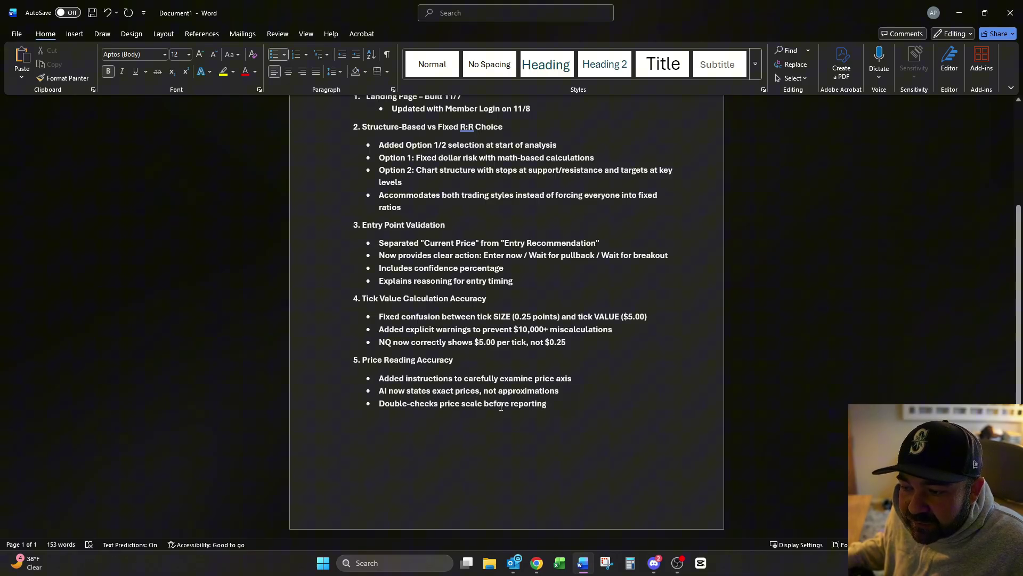
# Highlight the reported current price 25226.75 in the QuantCrawler chat, then switch to the TopstepX NQZ25 chart
pyautogui.click(959, 15)
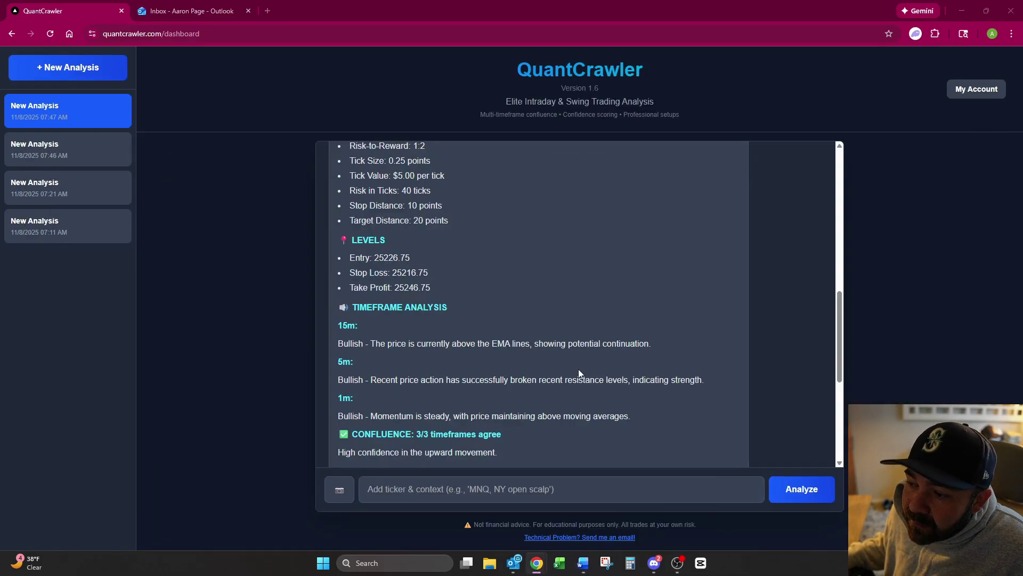
pyautogui.scroll(8, 576, 334)
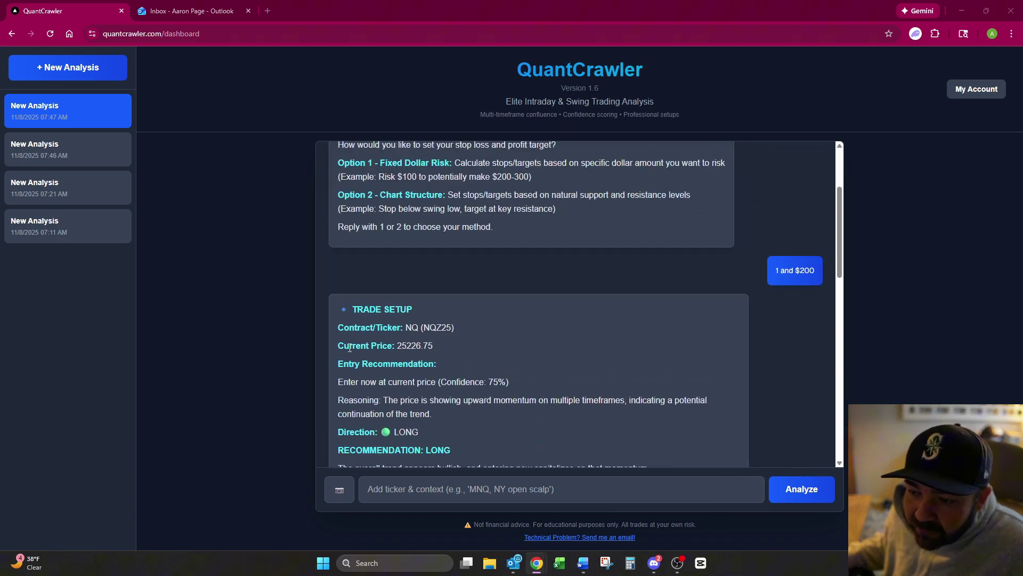
pyautogui.moveTo(337, 346); pyautogui.dragTo(432, 346)
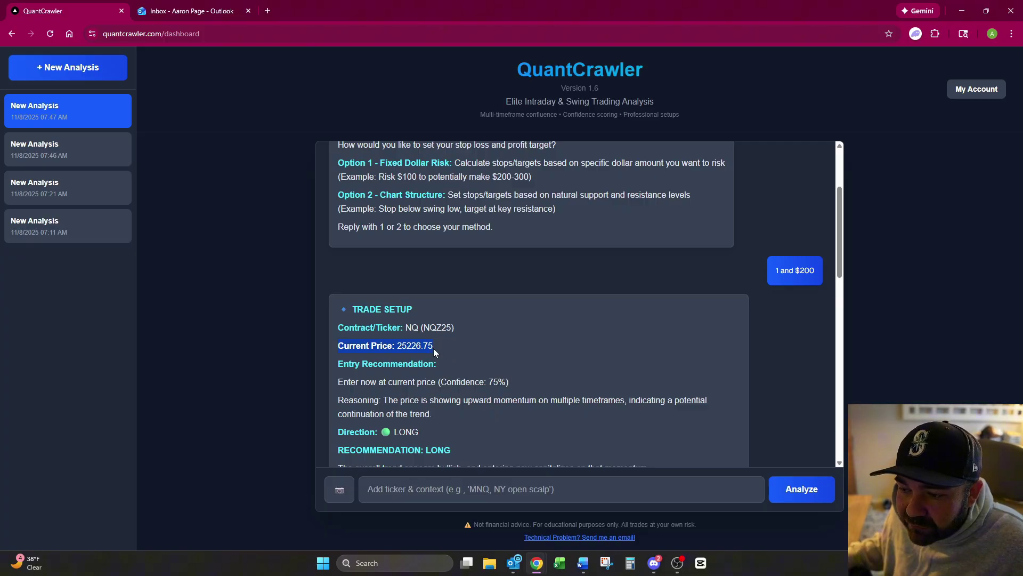
pyautogui.click(433, 346)
pyautogui.scroll(2, 423, 346)
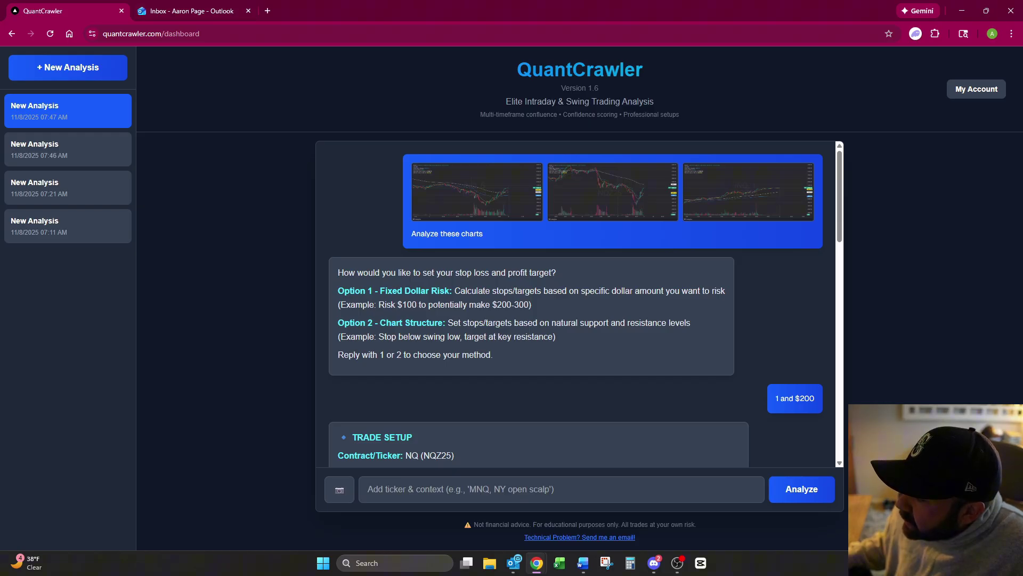
pyautogui.hotkey('alt', 'Tab')
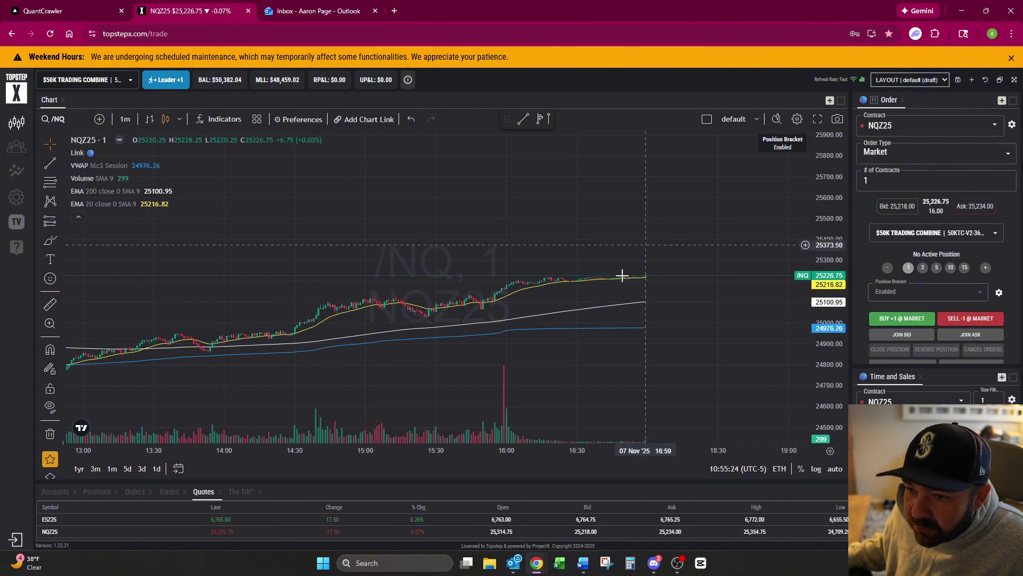
# Flip between the NQZ25 chart and QuantCrawler to confirm both show 25226.75, then highlight Current Price
pyautogui.click(71, 4)
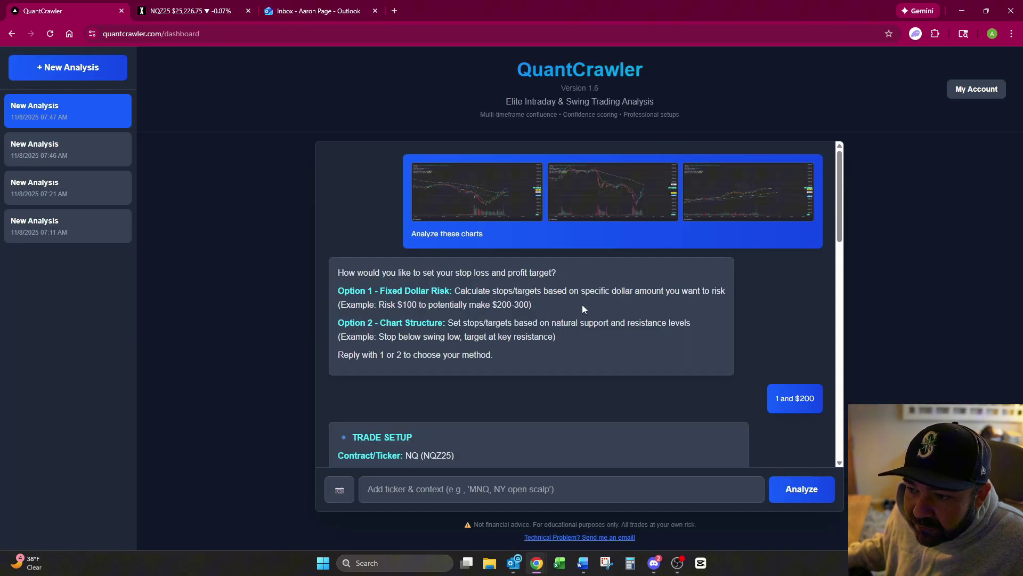
pyautogui.click(186, 15)
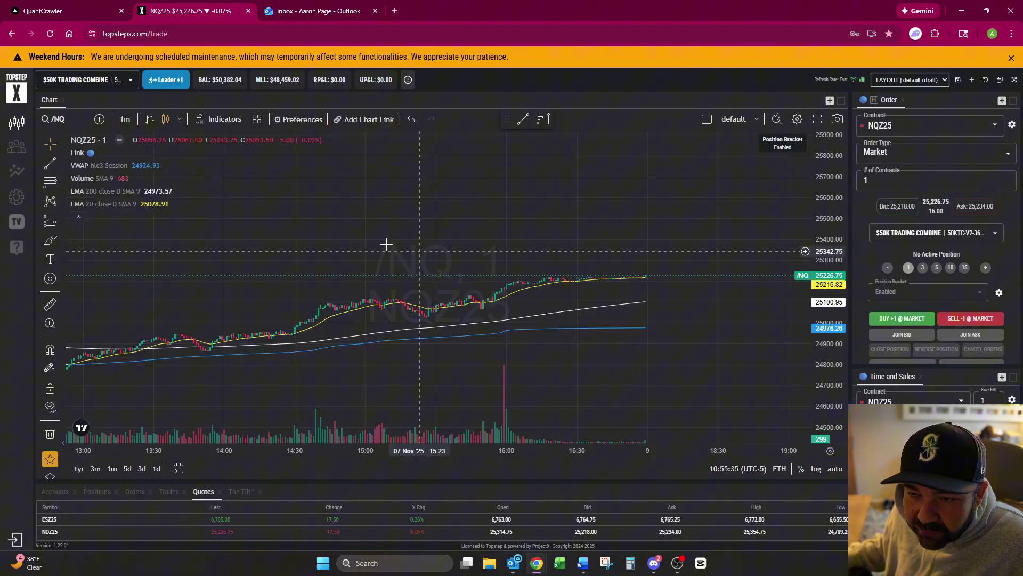
pyautogui.click(59, 11)
pyautogui.click(205, 11)
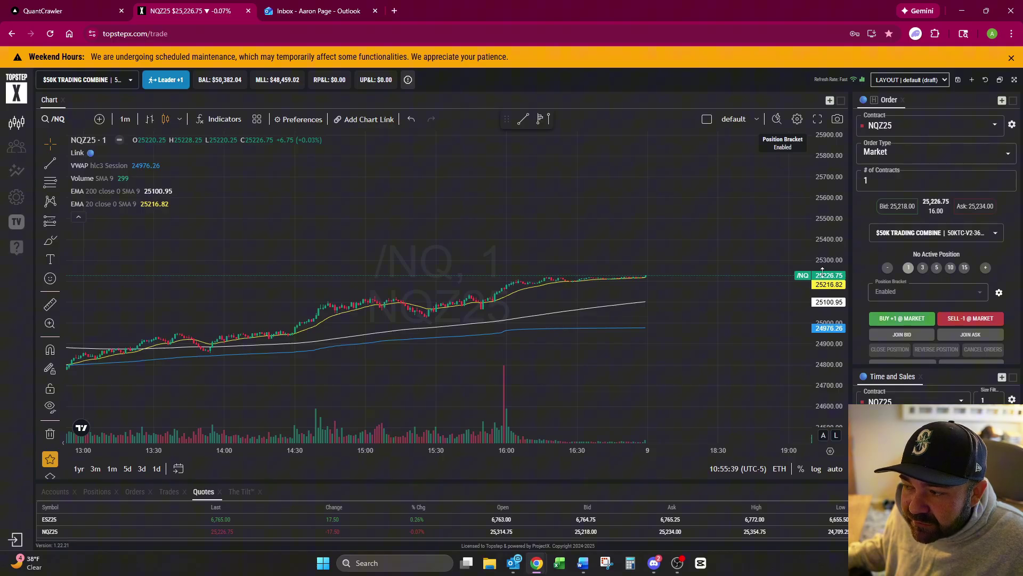
pyautogui.click(53, 9)
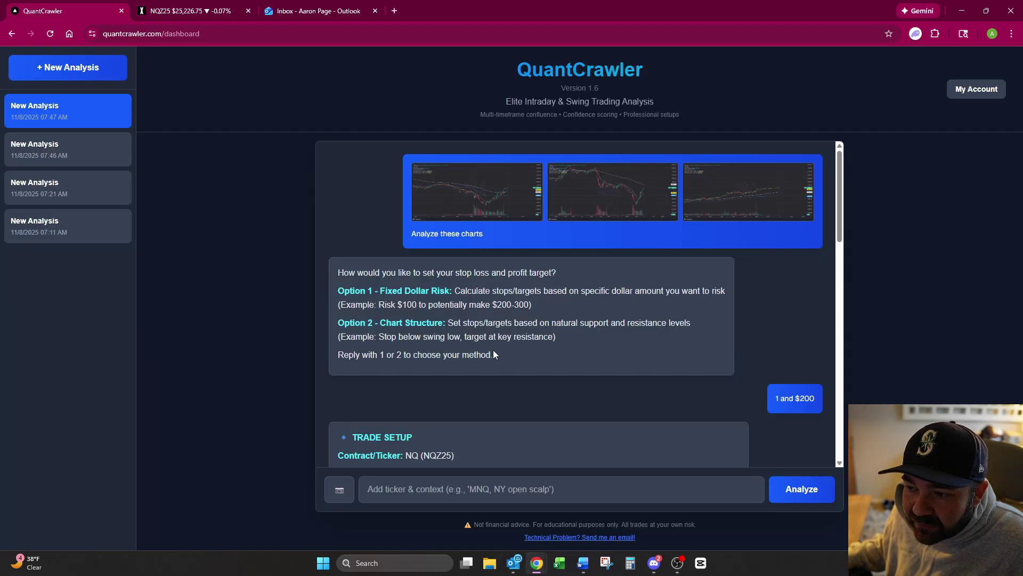
pyautogui.scroll(-3, 493, 350)
pyautogui.moveTo(431, 314); pyautogui.dragTo(338, 316)
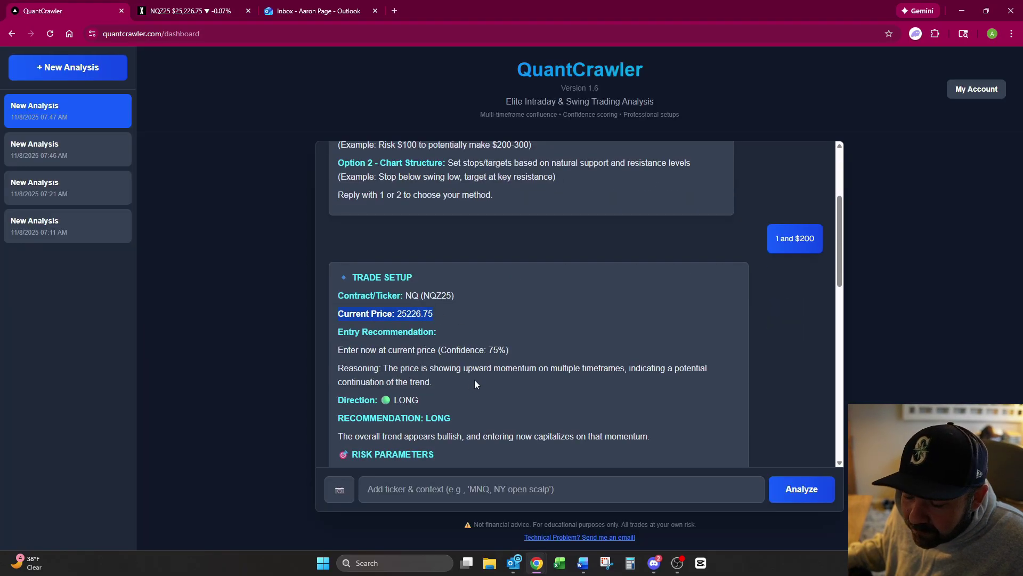
# Review item 6, Simplified Entry Output, and its three bullets in Word, then minimize the document
pyautogui.hotkey('alt', 'Tab')
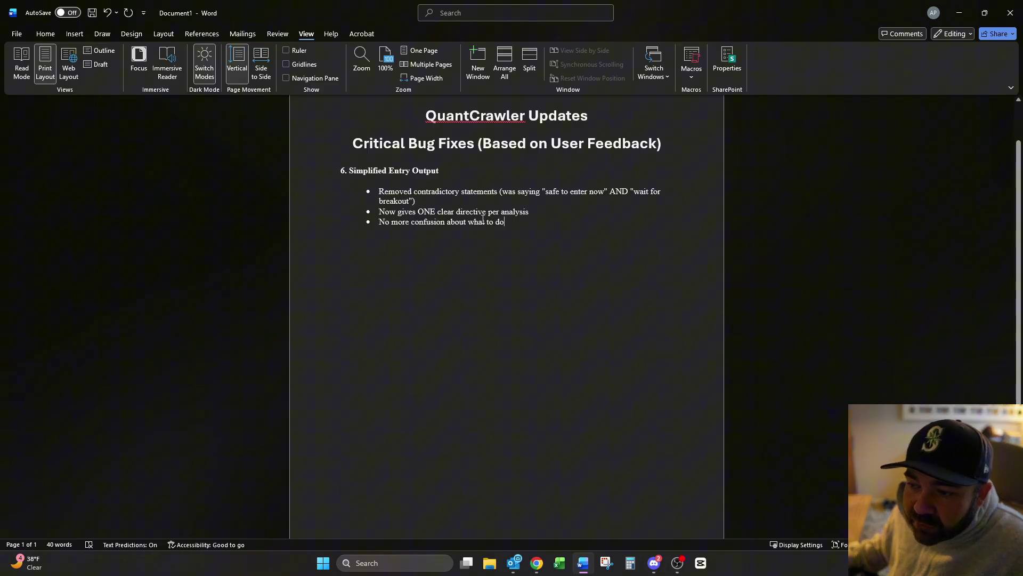
pyautogui.click(959, 13)
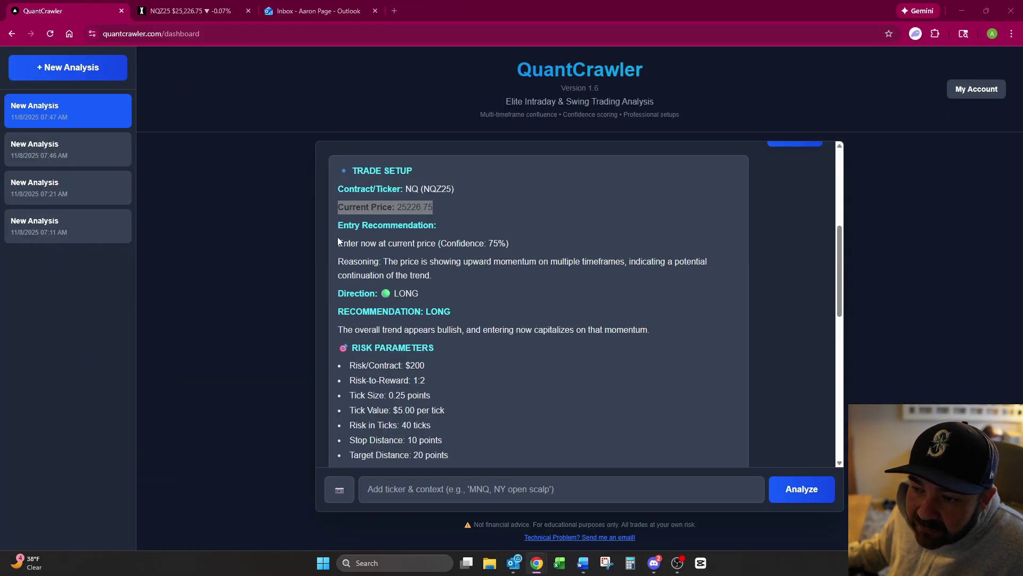
# Highlight the 'Enter now at current price (Confidence: 75%)' line, then switch to the NQZ25 chart
pyautogui.moveTo(338, 242); pyautogui.dragTo(509, 244)
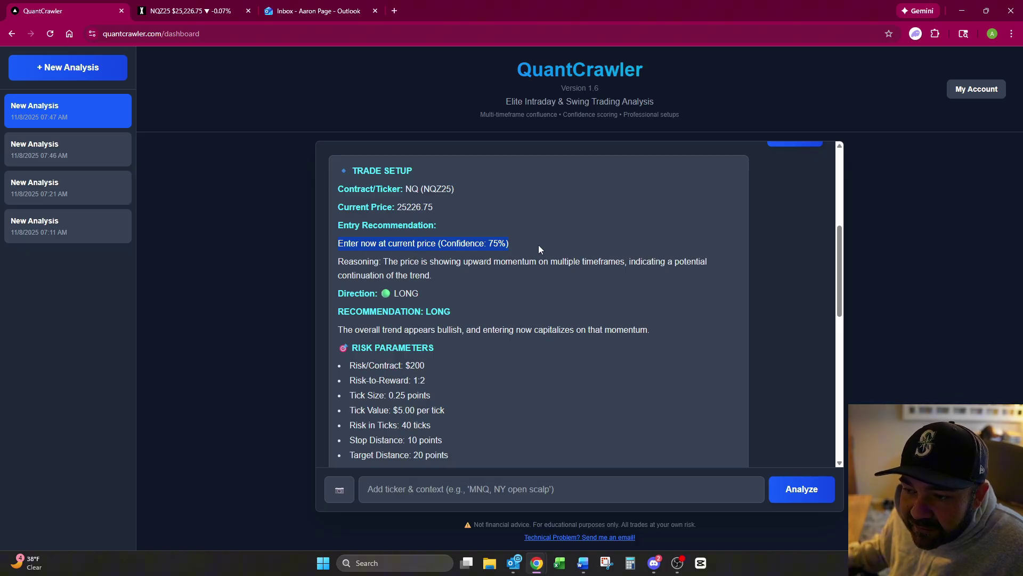
pyautogui.click(408, 243)
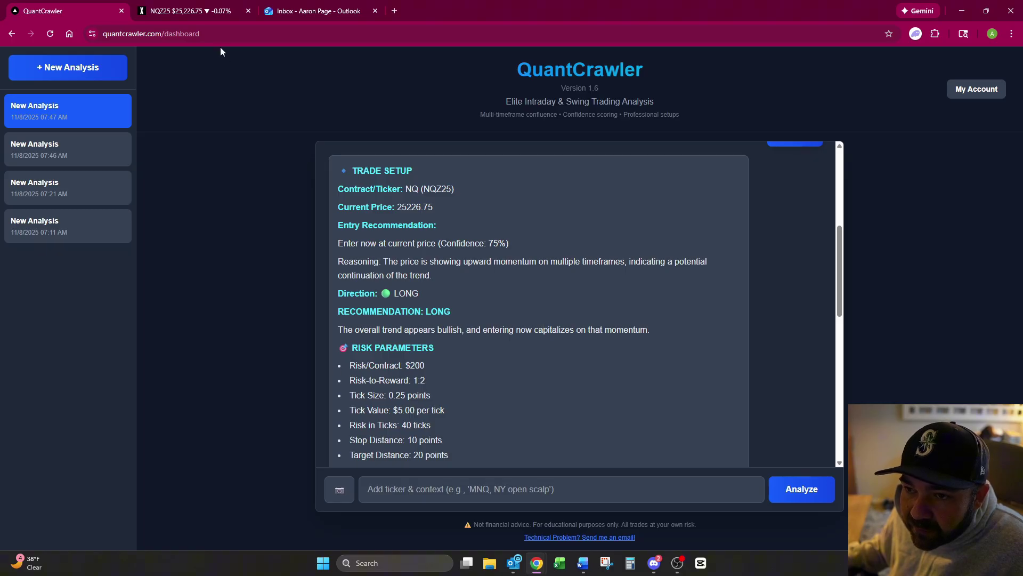
pyautogui.click(189, 15)
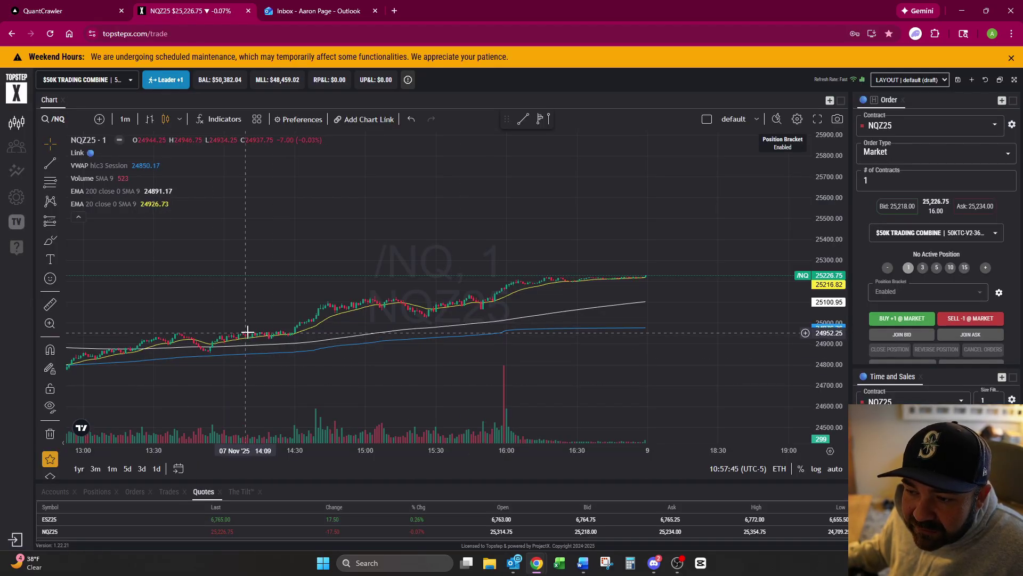
# Change the NQZ25 chart timeframe from 1-minute to 5-minute candles
pyautogui.click(130, 121)
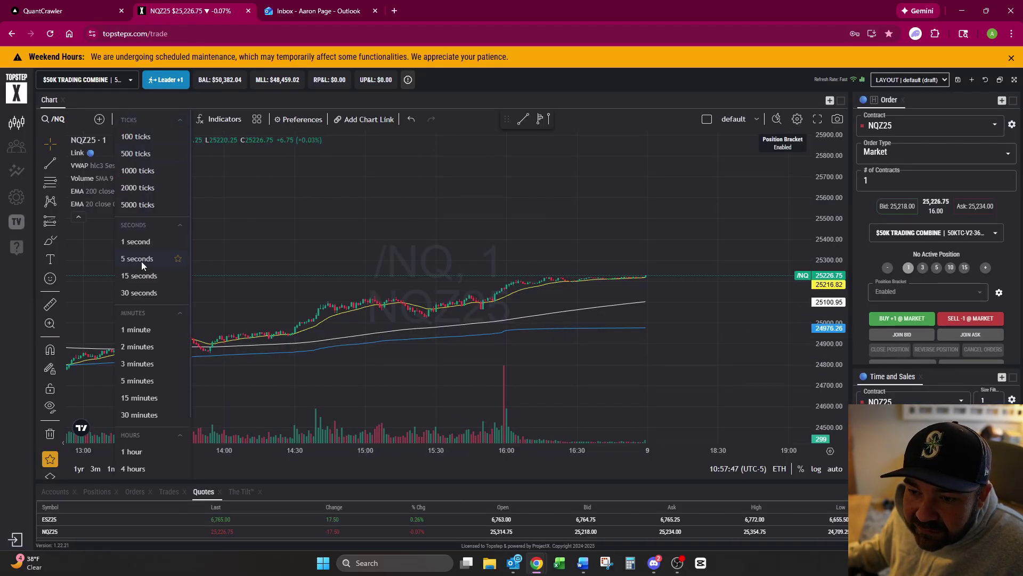
pyautogui.click(141, 381)
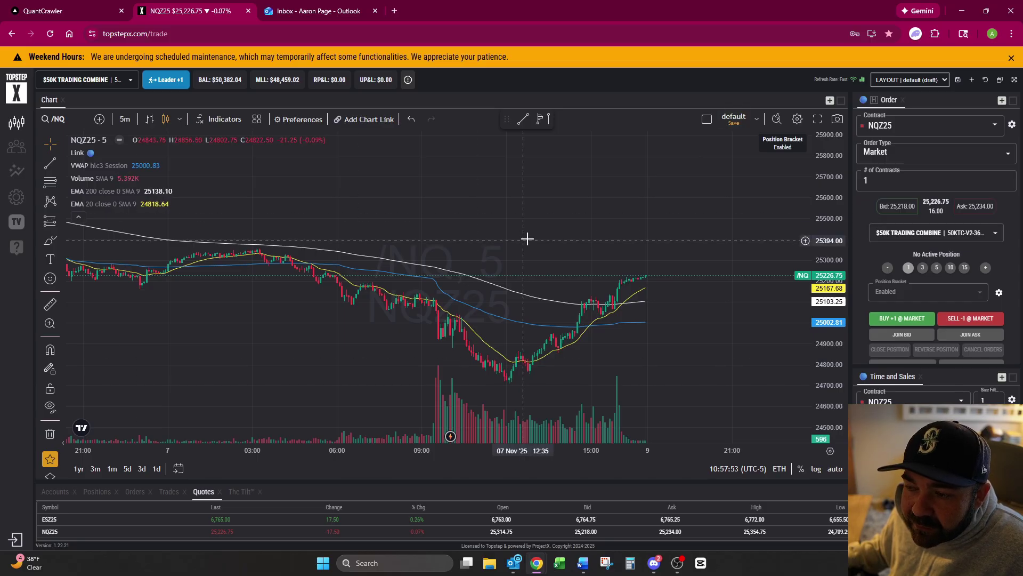
# Review the four item 7 Beginner-Friendly Language bullets in Word, then return to QuantCrawler's LONG verdict
pyautogui.click(47, 10)
pyautogui.hotkey('alt', 'Tab')
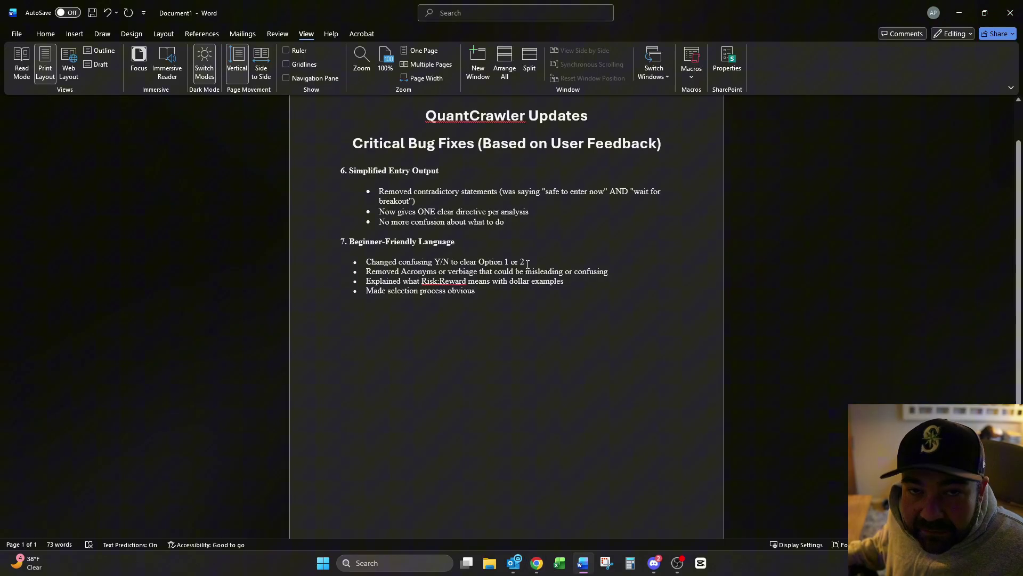
pyautogui.click(527, 263)
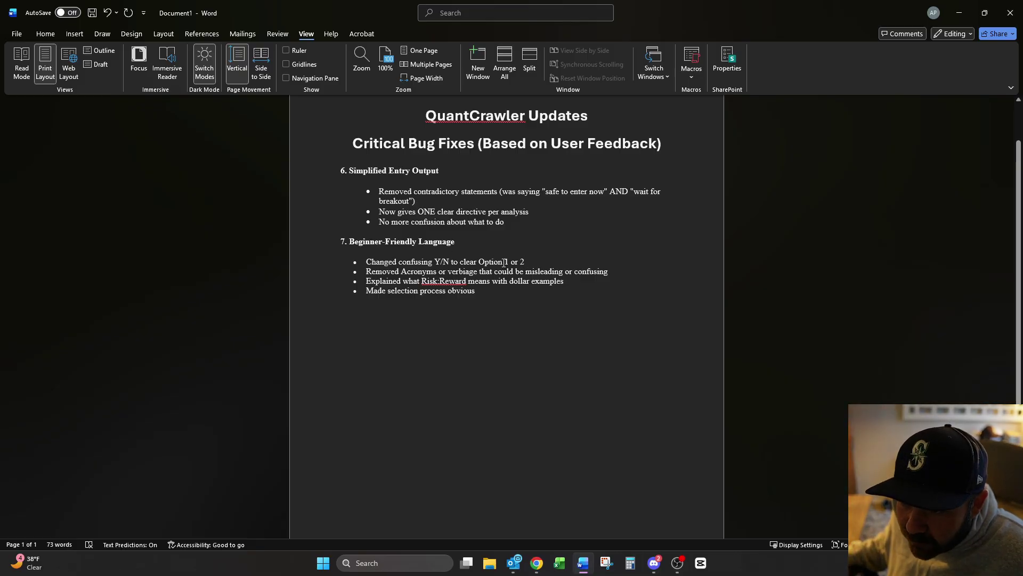
pyautogui.click(479, 271)
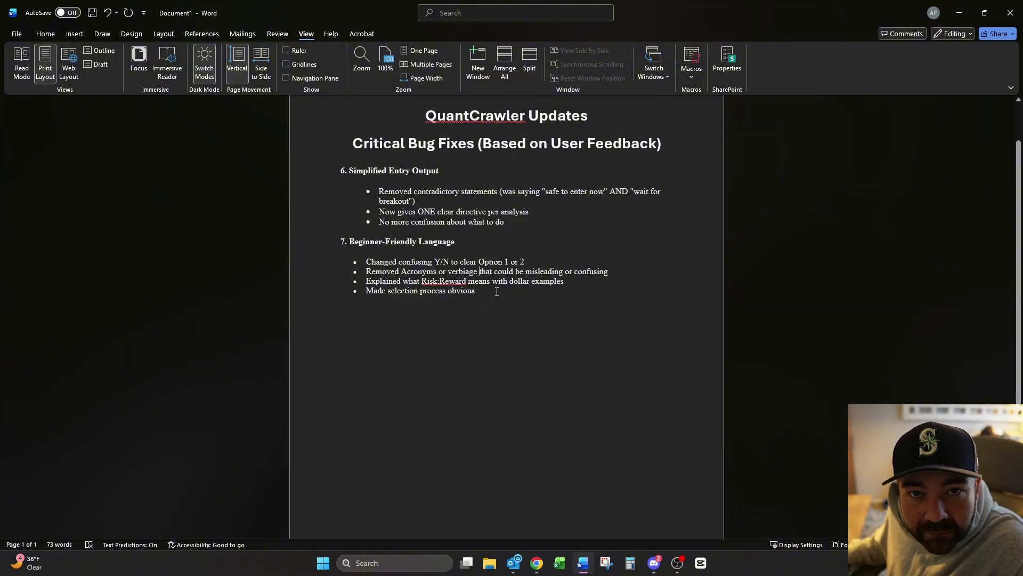
pyautogui.hotkey('alt', 'Tab')
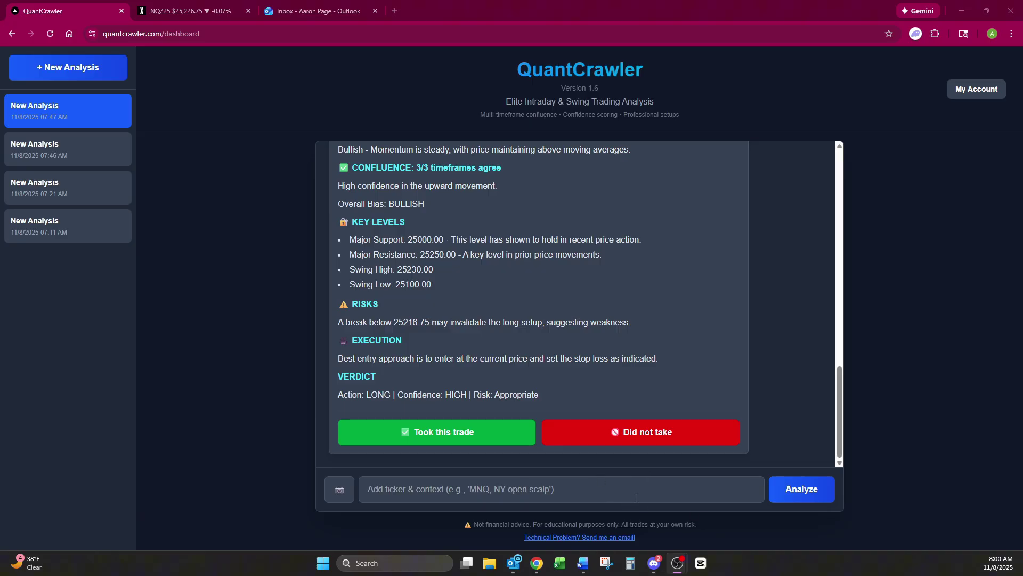